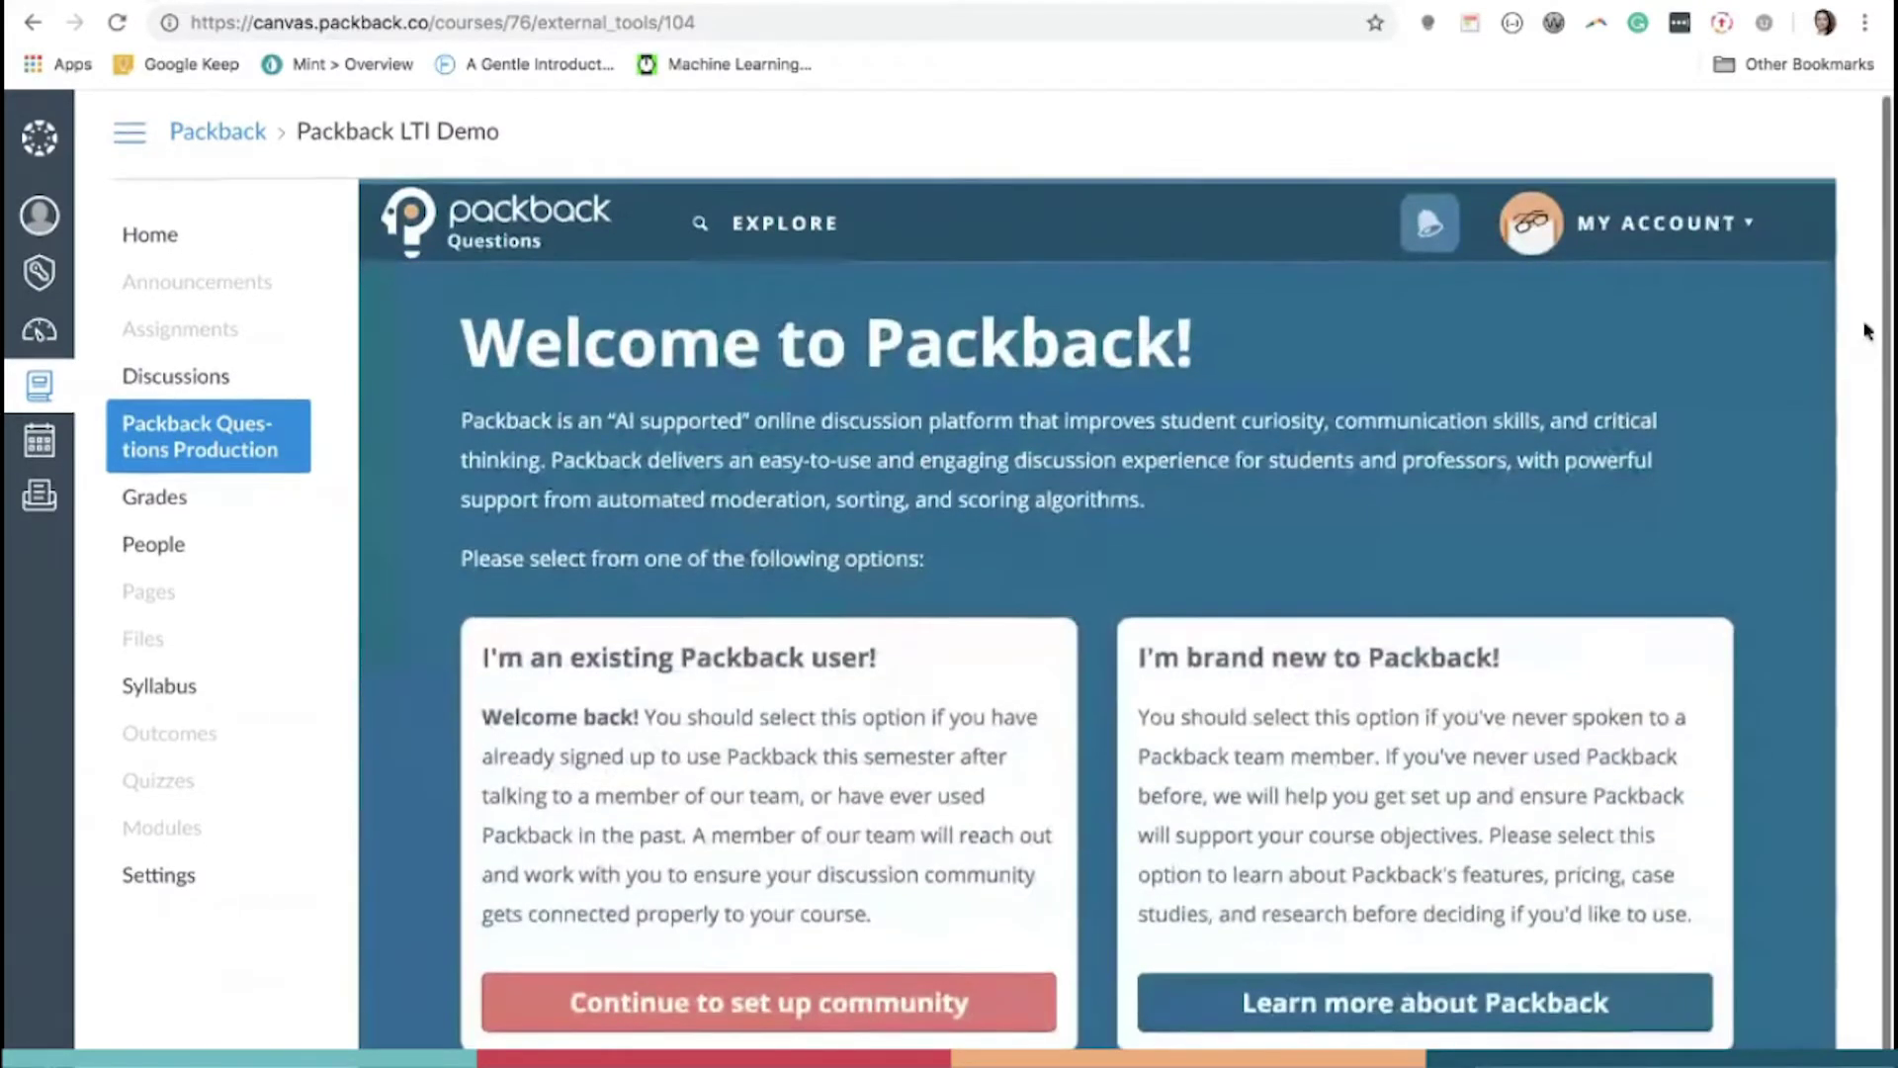
scroll(1795, 509, down, 1)
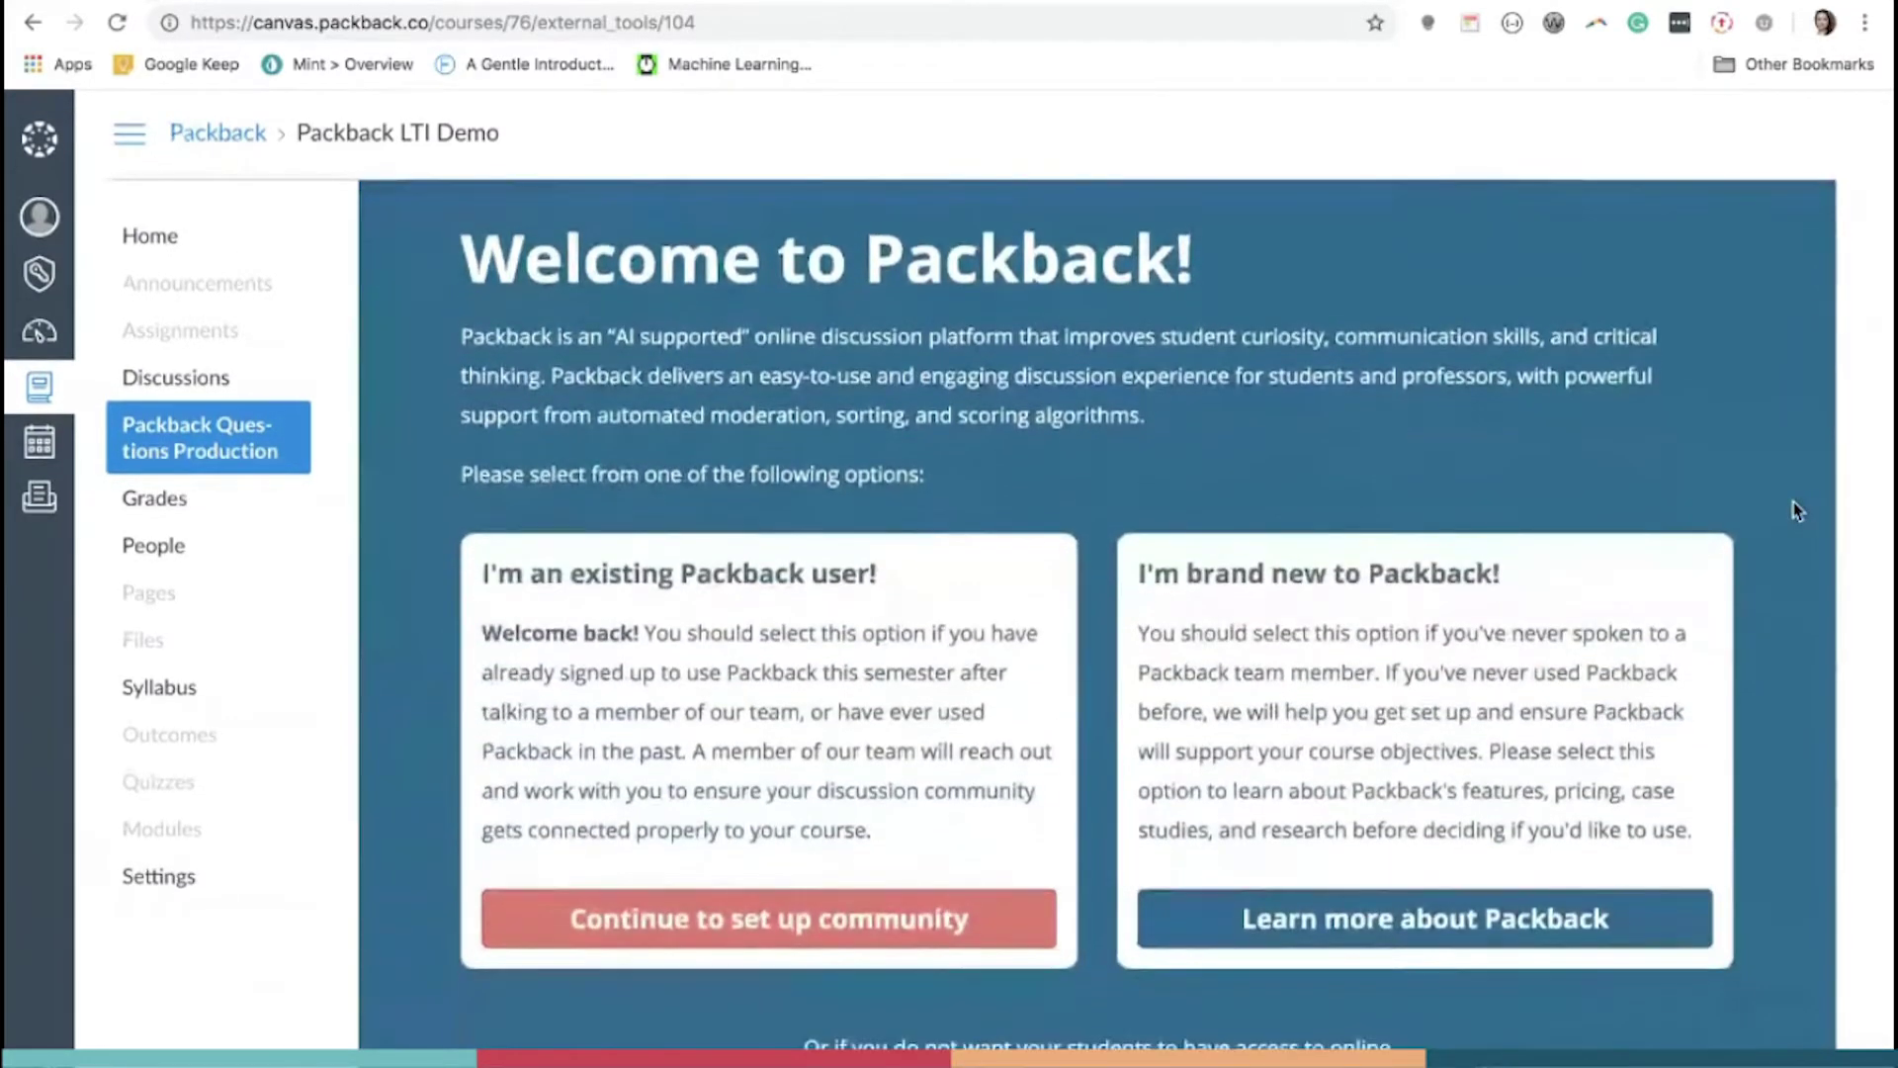